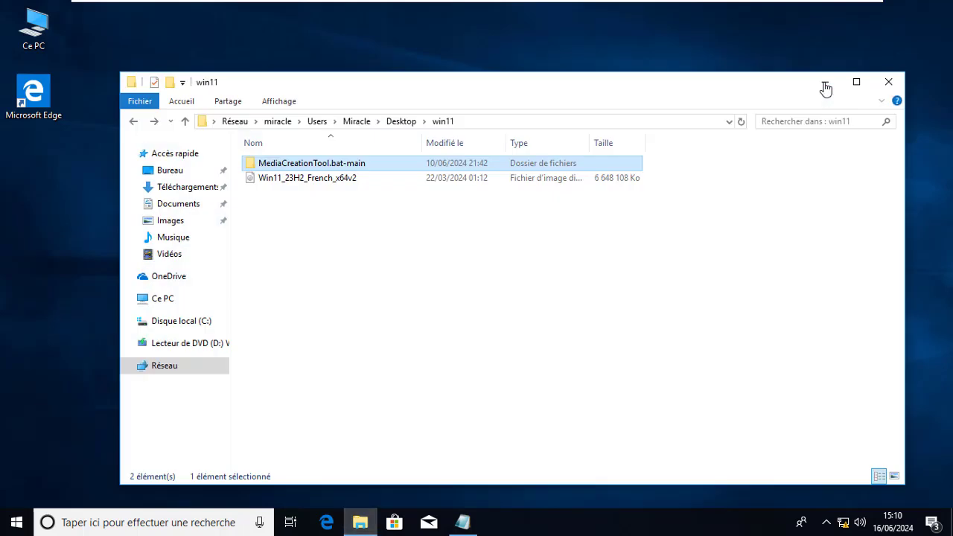
# Step: Mount the Win11_23H2_French_x64v2 image, launch its setup application with administrator permission, and minimize the folder window
pyautogui.press('Down')
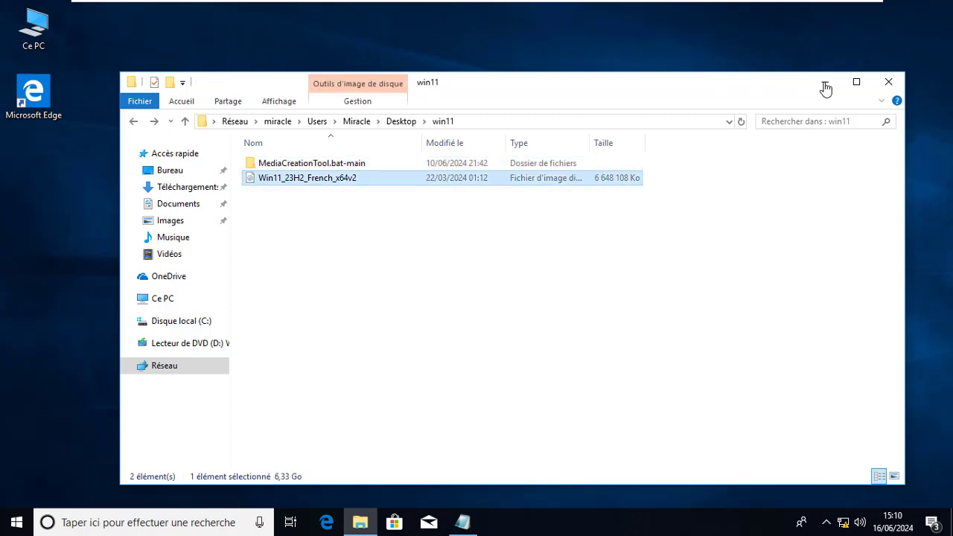
pyautogui.press('Return')
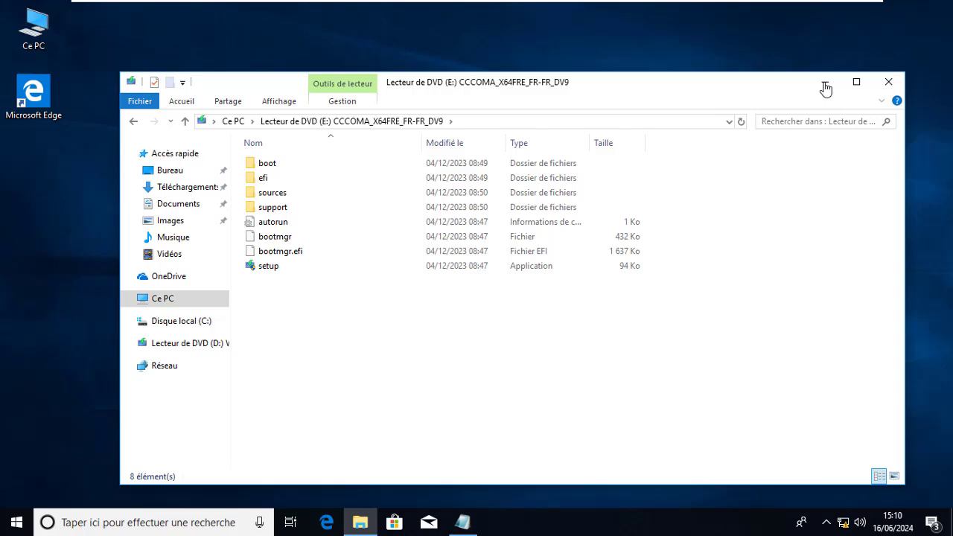
pyautogui.press('End')
pyautogui.press('Return')
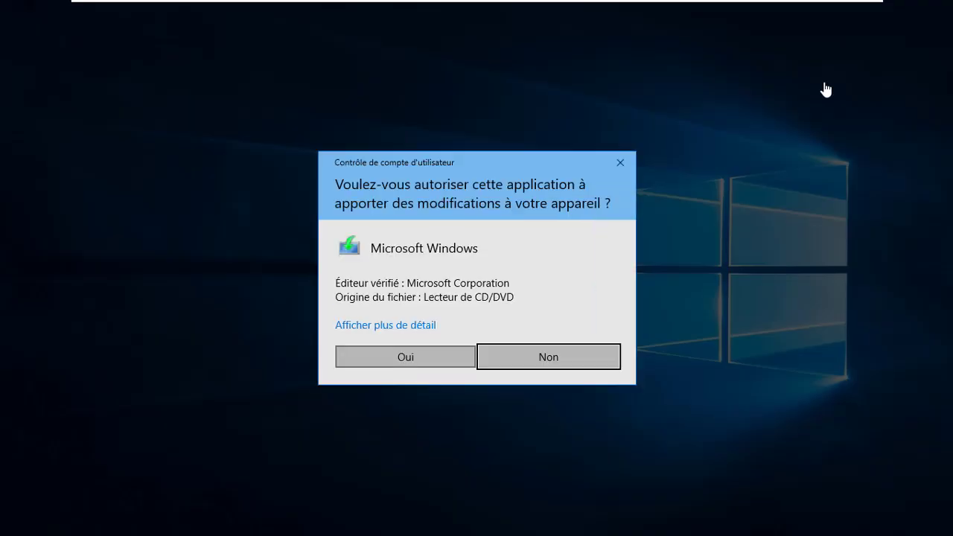
pyautogui.press('Left')
pyautogui.press('Return')
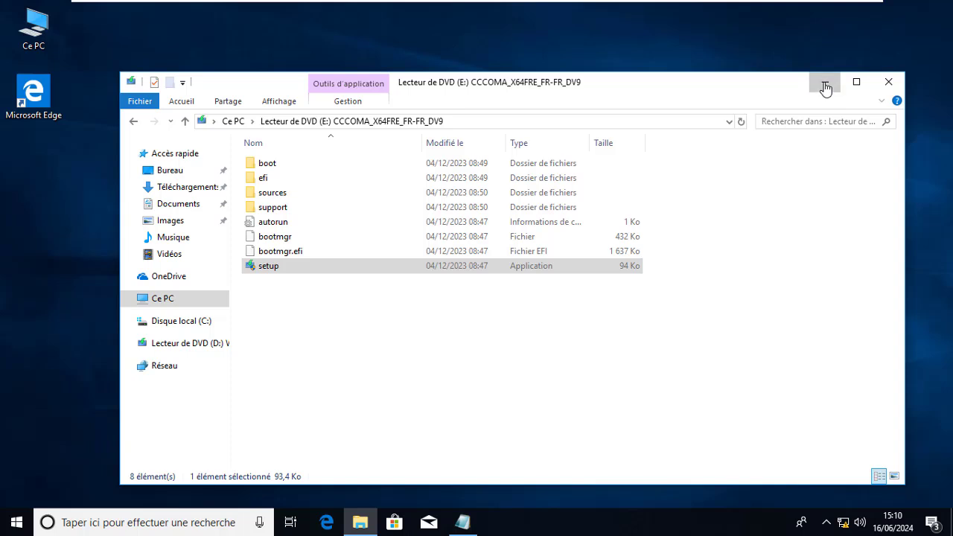
pyautogui.click(824, 85)
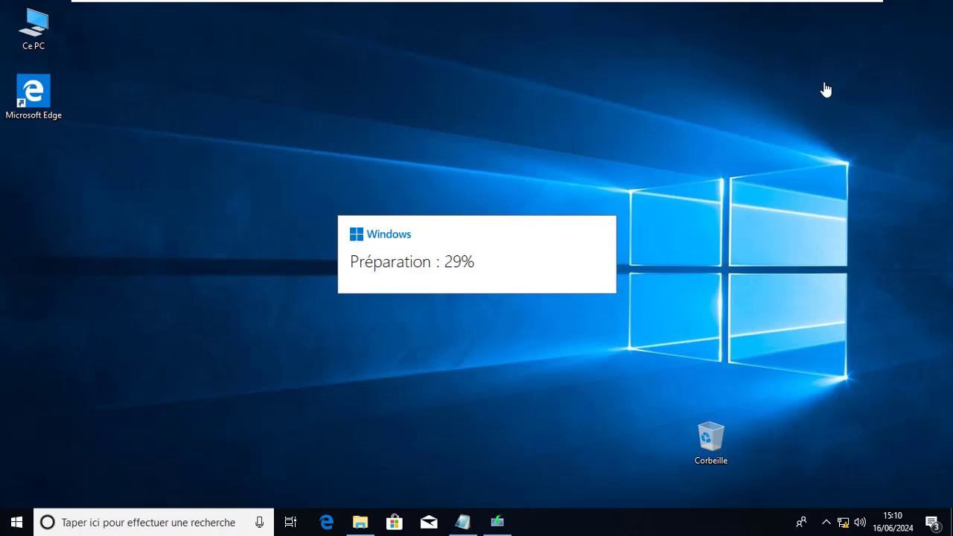
# Step: Run DXDIAG, allow the driver signature check, review the system information, and close the DirectX diagnostic tool
pyautogui.press('super+r')
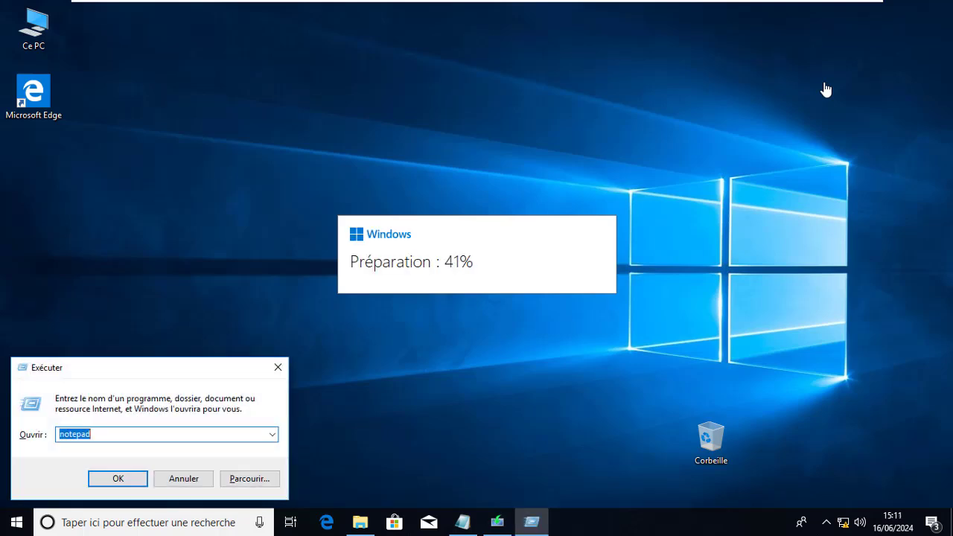
pyautogui.write('D')
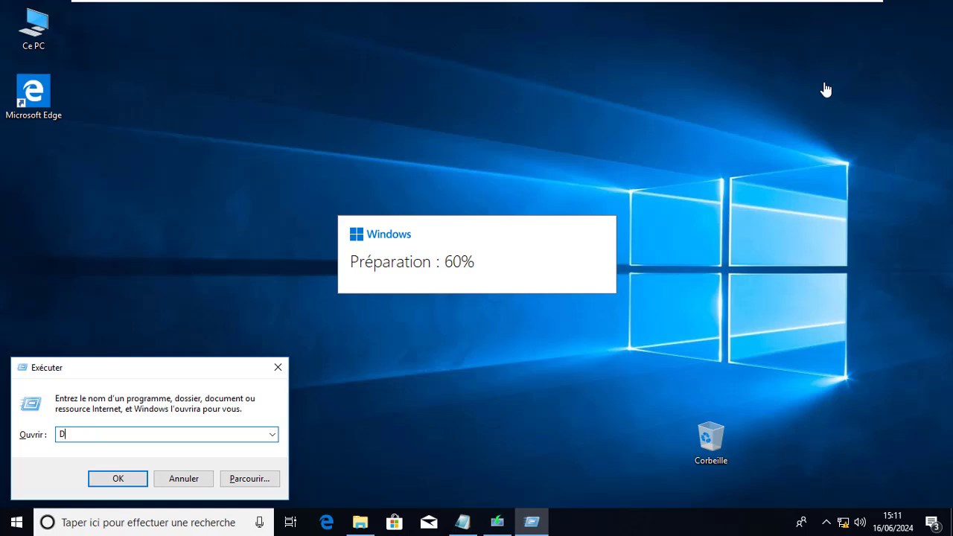
pyautogui.write('XDIAG')
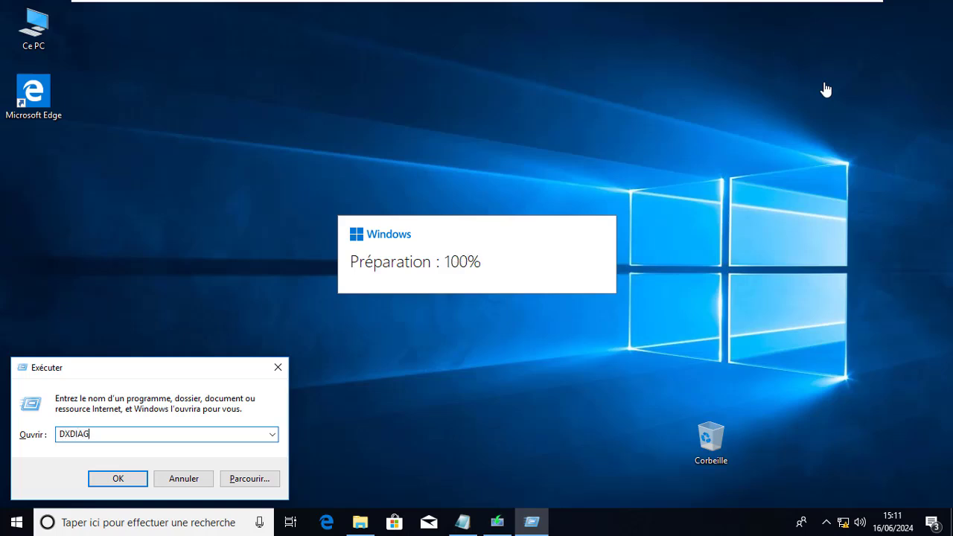
pyautogui.press('Return')
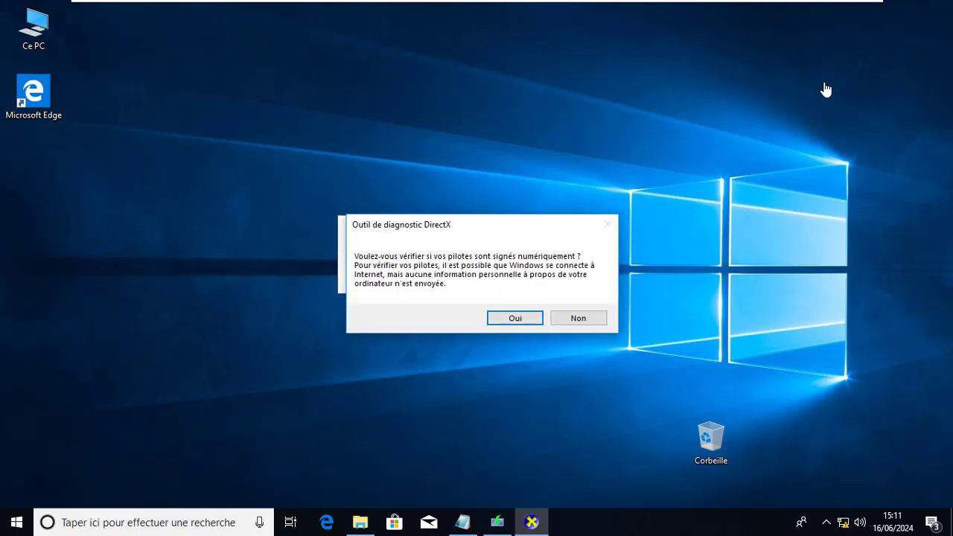
pyautogui.press('Return')
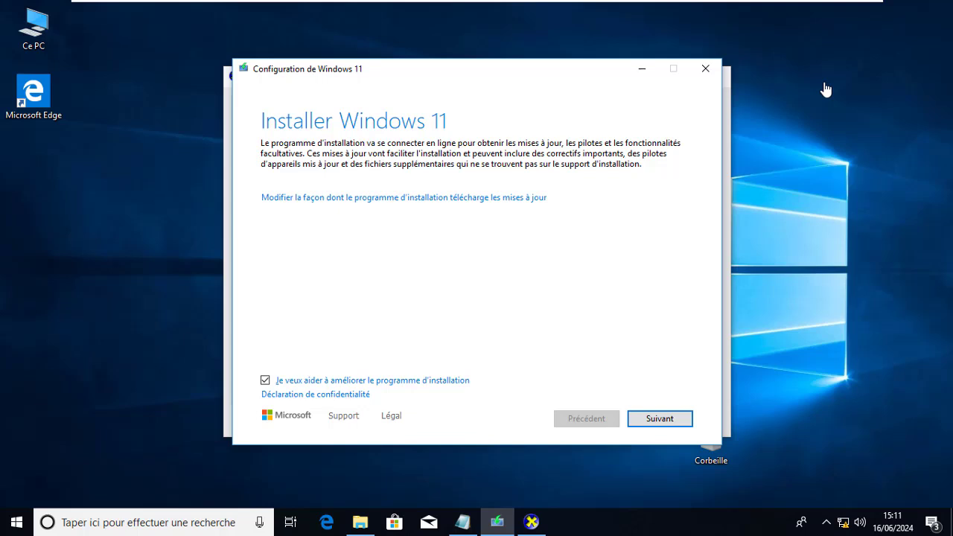
pyautogui.click(826, 89)
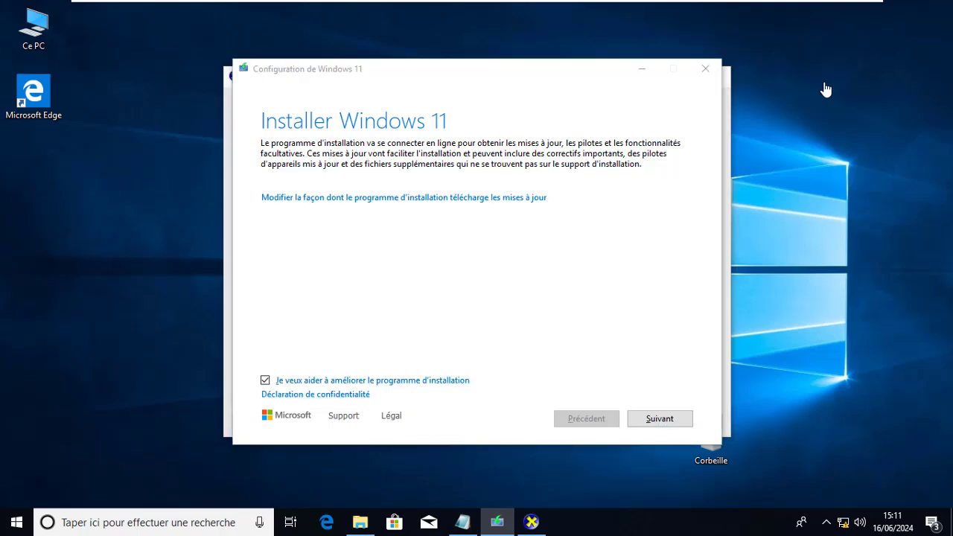
pyautogui.hotkey('alt', 'Tab')
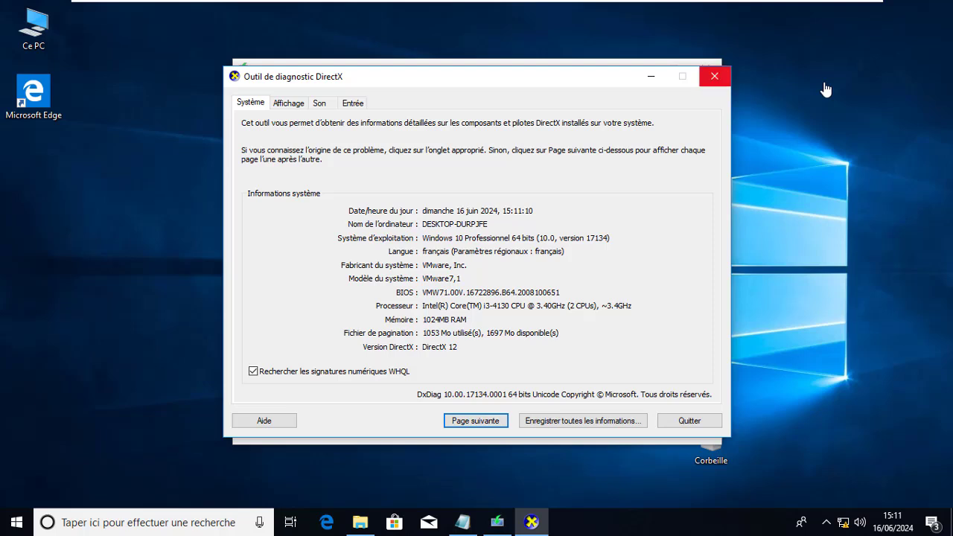
pyautogui.hotkey('alt', 'F4')
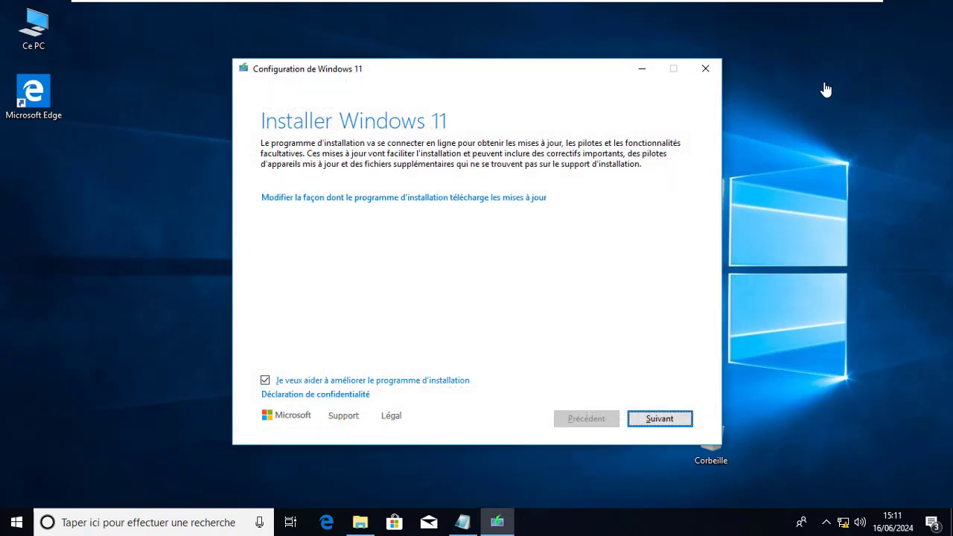
# Step: Proceed with the Windows 11 setup to check the PC's system requirements, and close the installer
pyautogui.press('Return')
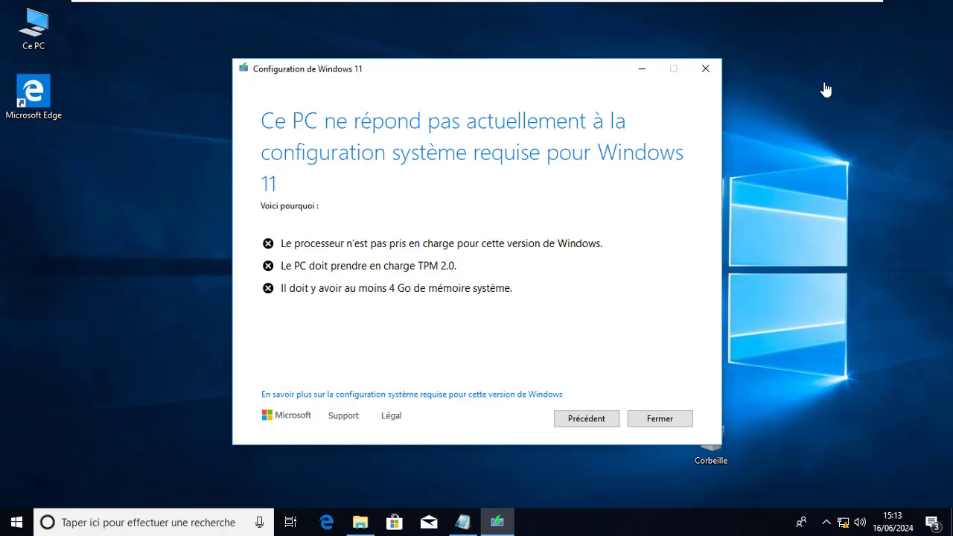
pyautogui.press('Return')
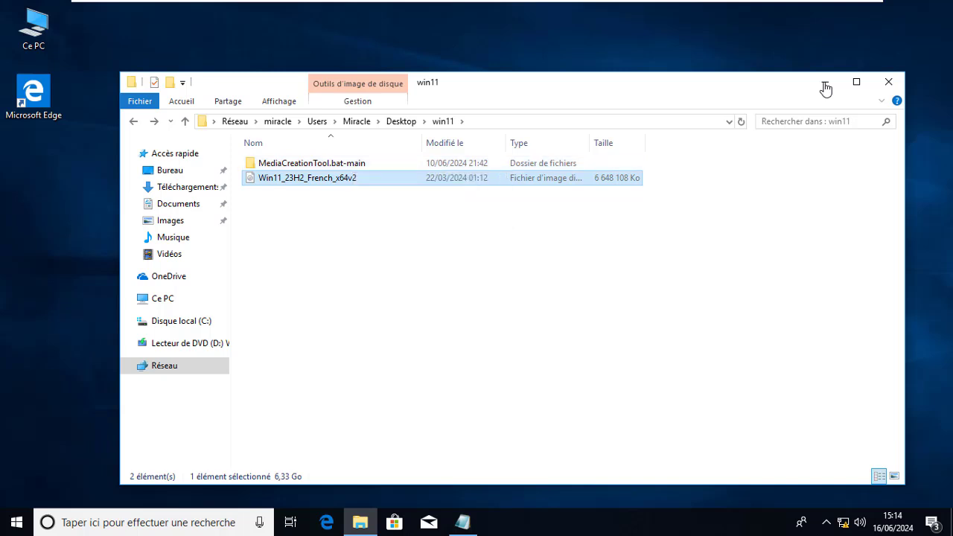
# Step: Bring up the Notepad note with the download link, move it over the folder window, and minimize it
pyautogui.hotkey('alt', 'Tab')
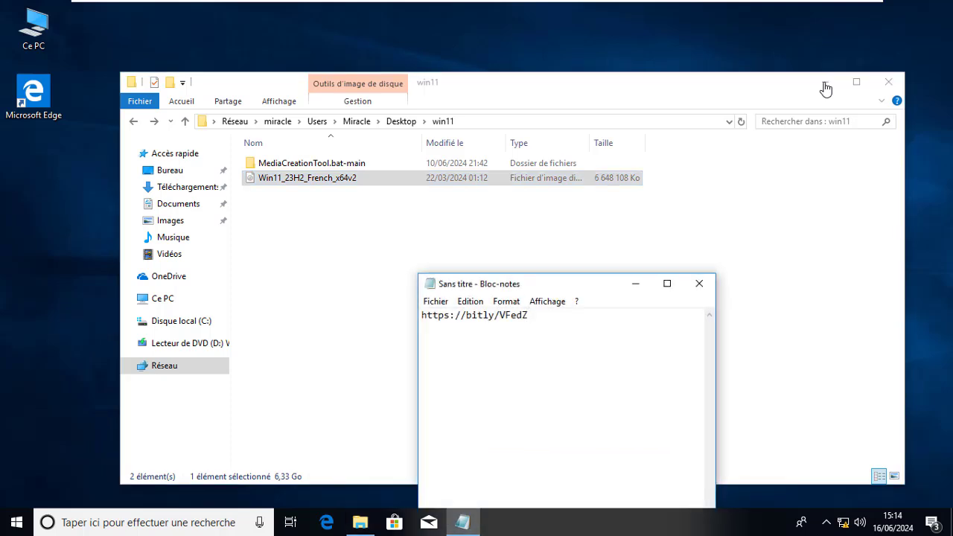
pyautogui.moveTo(551, 284); pyautogui.dragTo(443, 210)
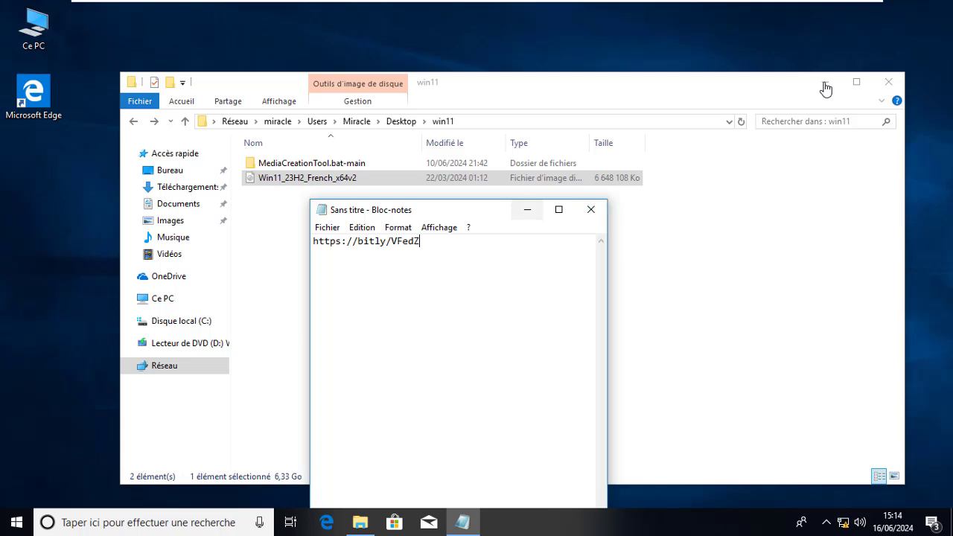
pyautogui.click(825, 88)
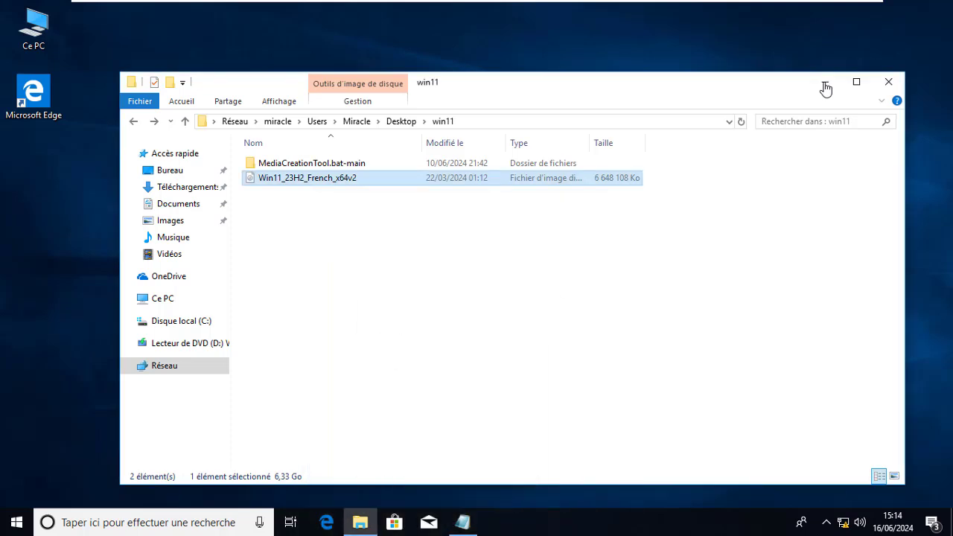
# Step: Open the bypass11 folder inside the nested MediaCreationTool.bat-main folders
pyautogui.press('Up')
pyautogui.press('Return')
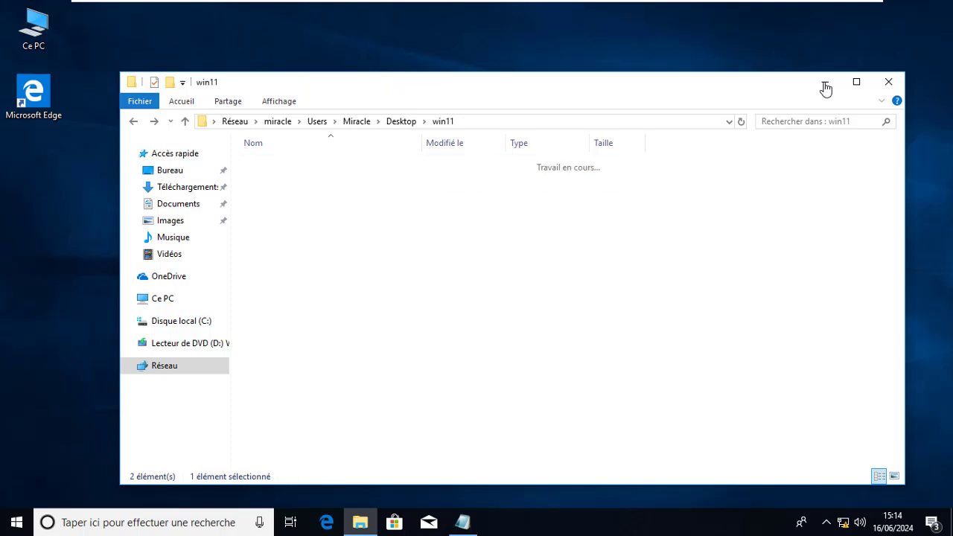
pyautogui.press('Down')
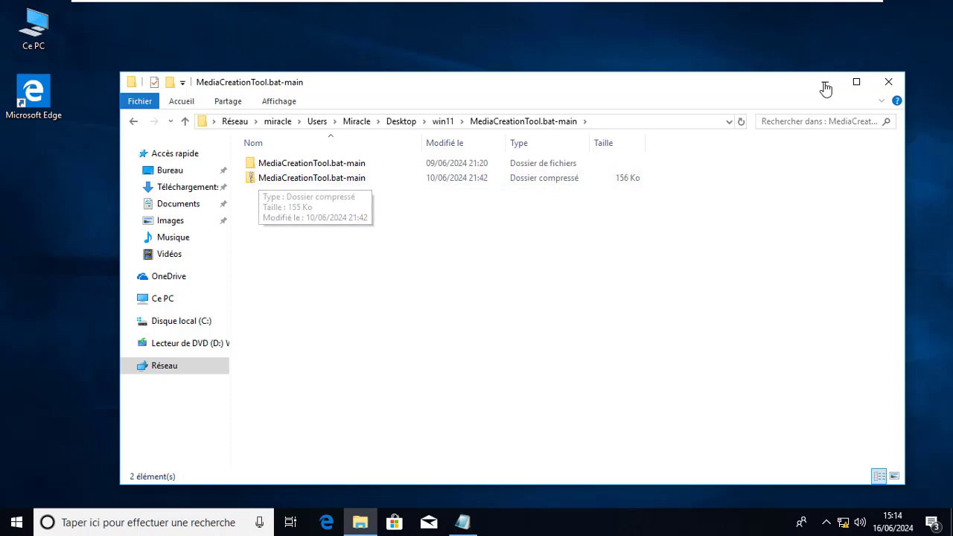
pyautogui.press('Up')
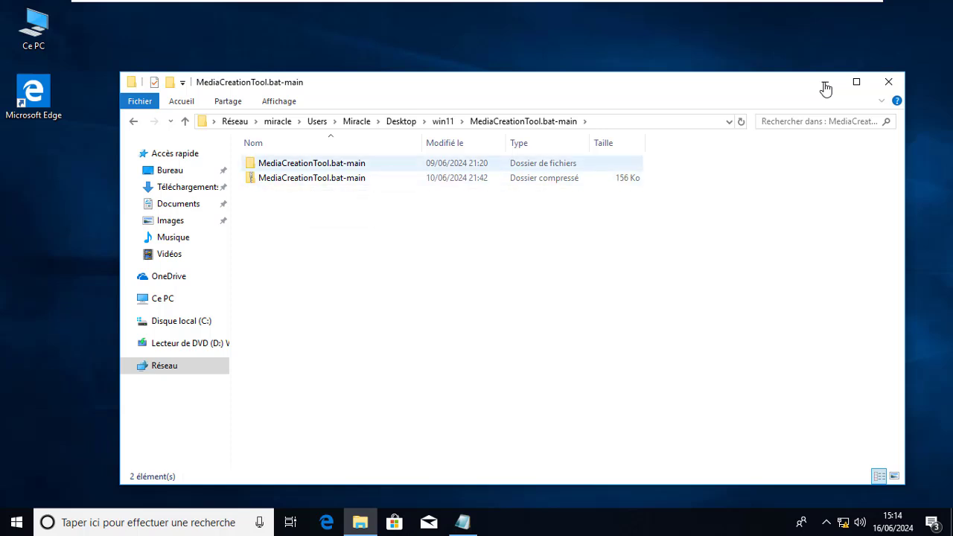
pyautogui.press('Return')
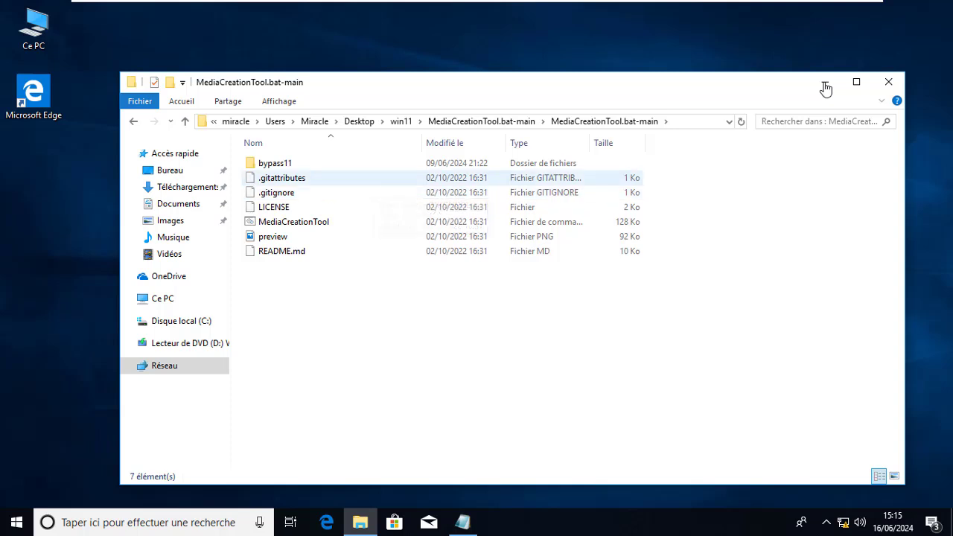
pyautogui.press('Up')
pyautogui.press('Return')
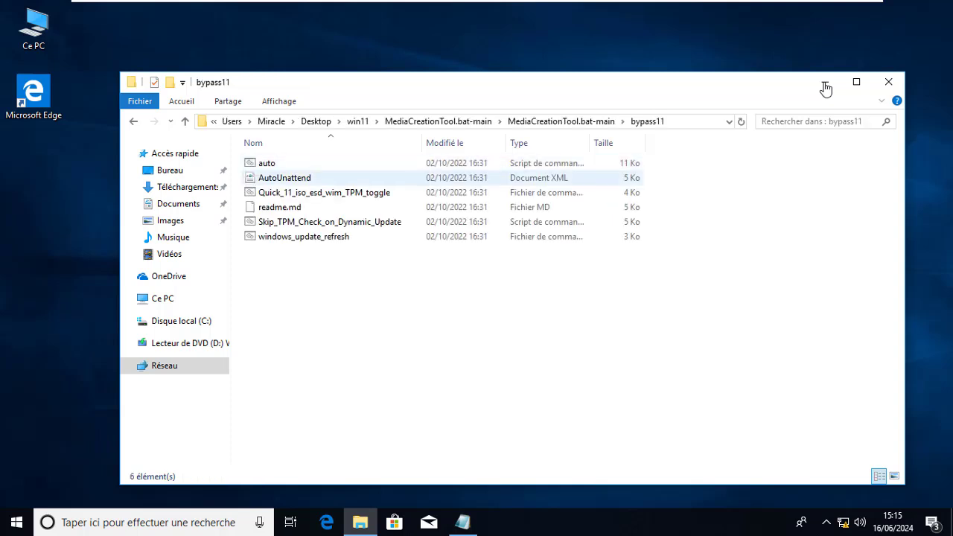
# Step: Run the Skip_TPM_Check_on_Dynamic_Update script and grant it administrator permission
pyautogui.press('End')
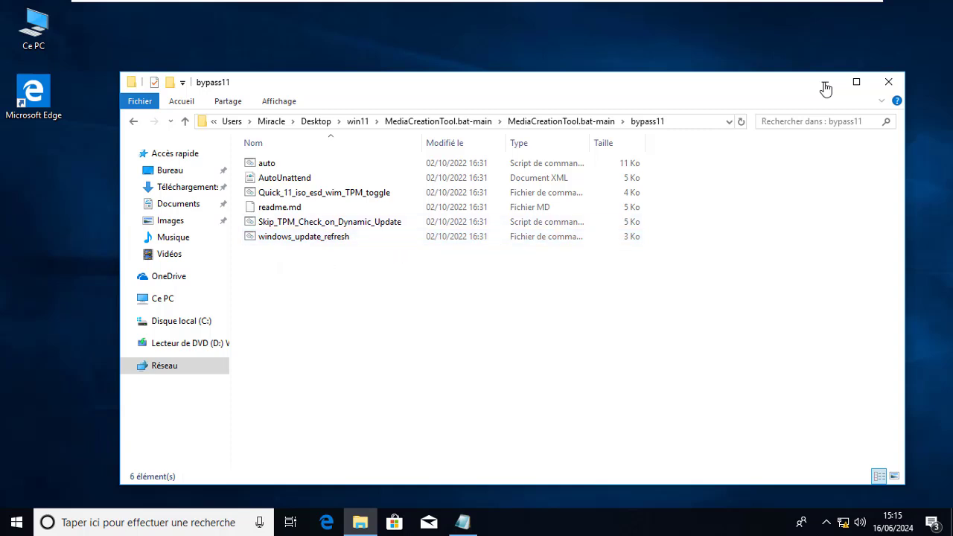
pyautogui.press('Down')
pyautogui.press('Up')
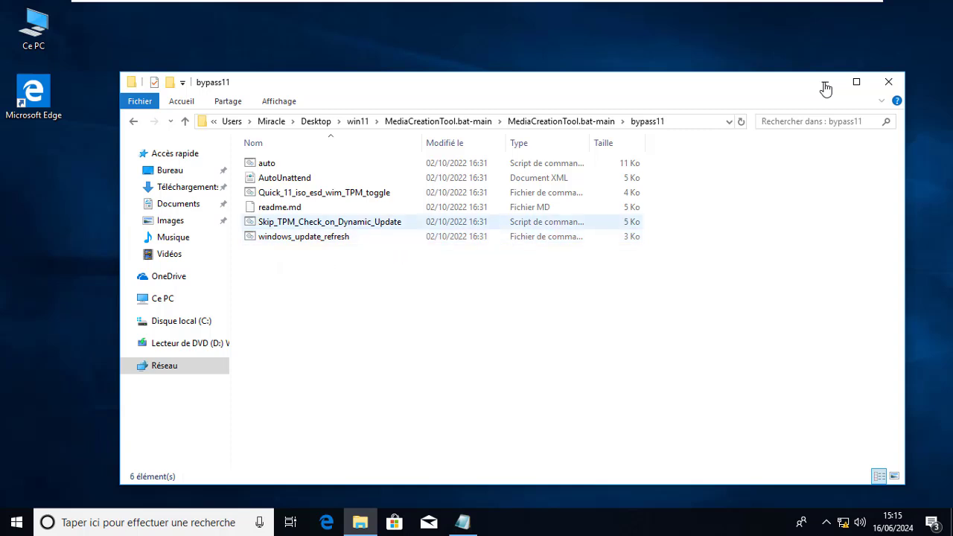
pyautogui.press('Return')
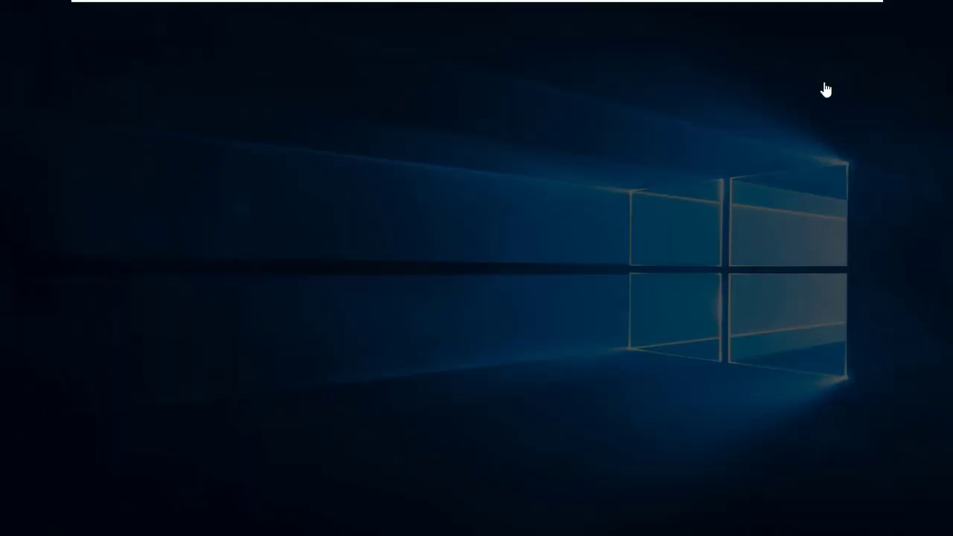
pyautogui.press('Left')
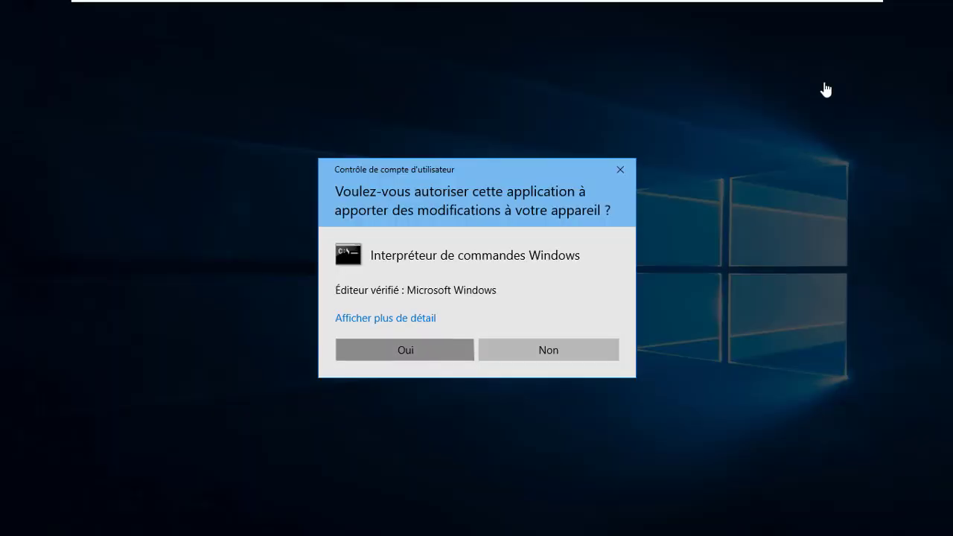
pyautogui.press('Return')
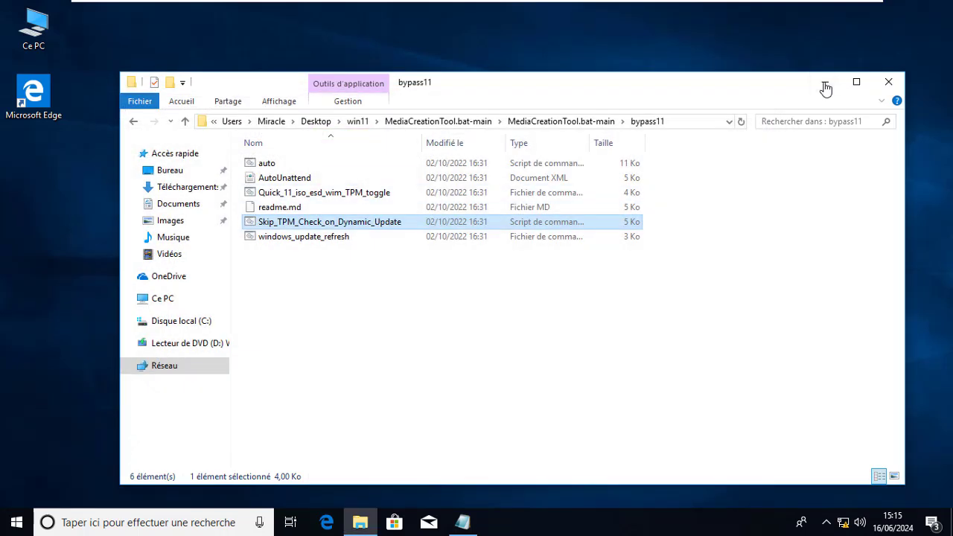
# Step: Return to the win11 folder and mount the Win11_23H2_French_x64v2 image
pyautogui.hotkey('alt', 'Up')
pyautogui.hotkey('alt', 'Up')
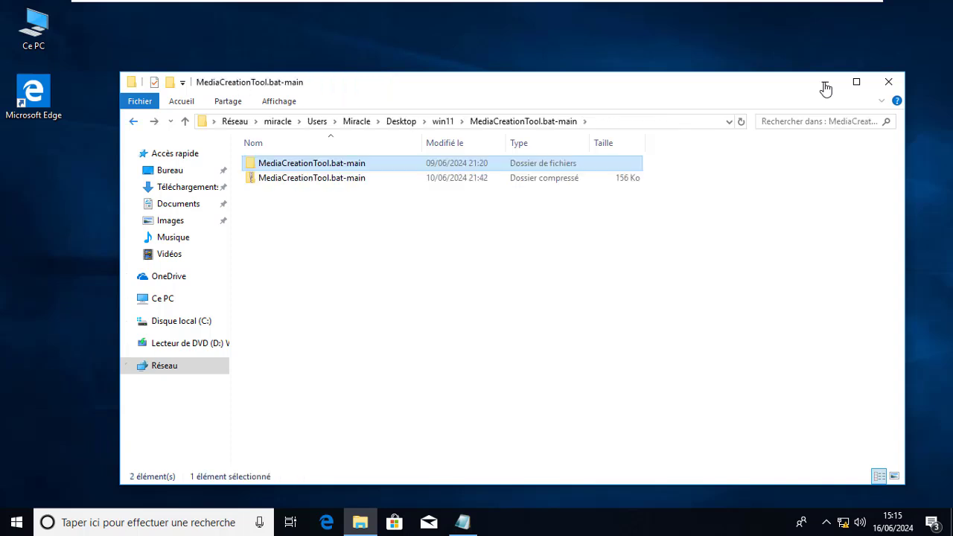
pyautogui.hotkey('alt', 'Up')
pyautogui.hotkey('shift', 'Down')
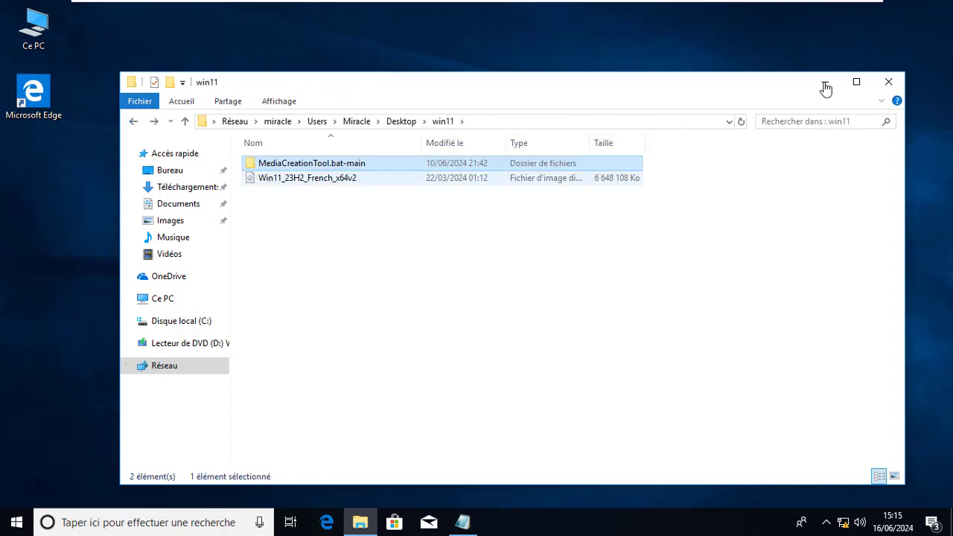
pyautogui.press('Down')
pyautogui.press('Return')
# Step: Launch the setup application from the mounted DVD drive with administrator permission and minimize the folder window
pyautogui.press('Down')
pyautogui.press('Down')
pyautogui.press('Down')
pyautogui.press('Down')
pyautogui.press('Down')
pyautogui.press('Down')
pyautogui.press('Down')
pyautogui.press('Down')
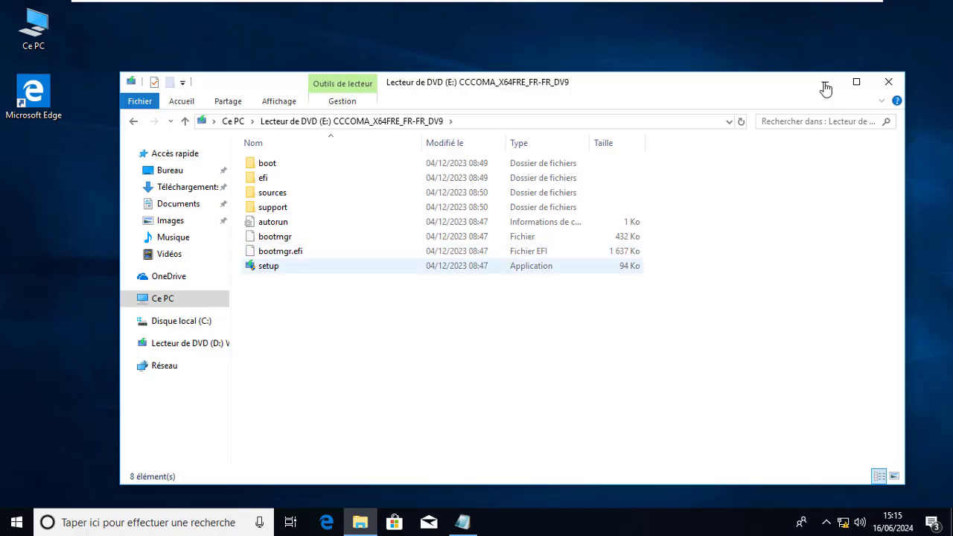
pyautogui.press('Return')
pyautogui.press('Left')
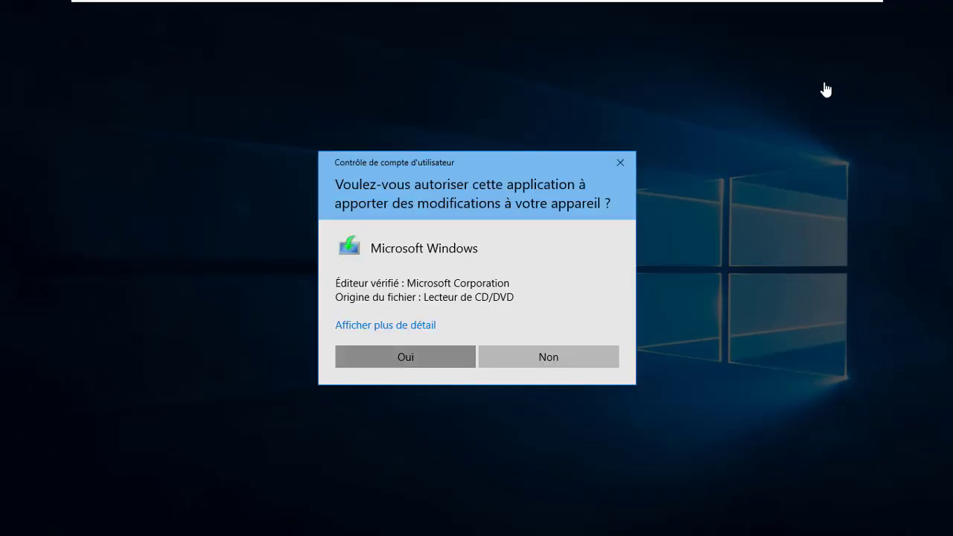
pyautogui.press('Return')
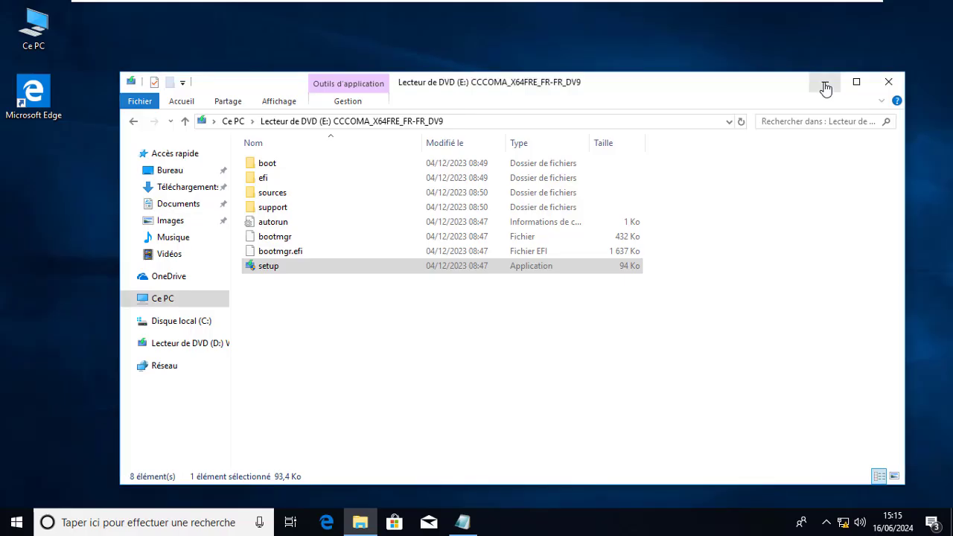
pyautogui.click(824, 88)
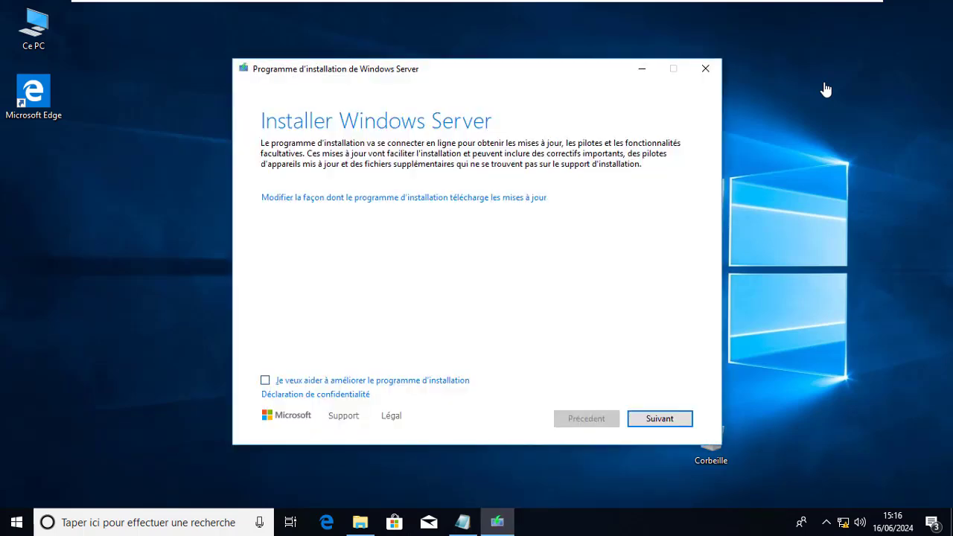
# Step: Proceed past the update page of the Windows Server setup and accept the licence terms
pyautogui.press('Return')
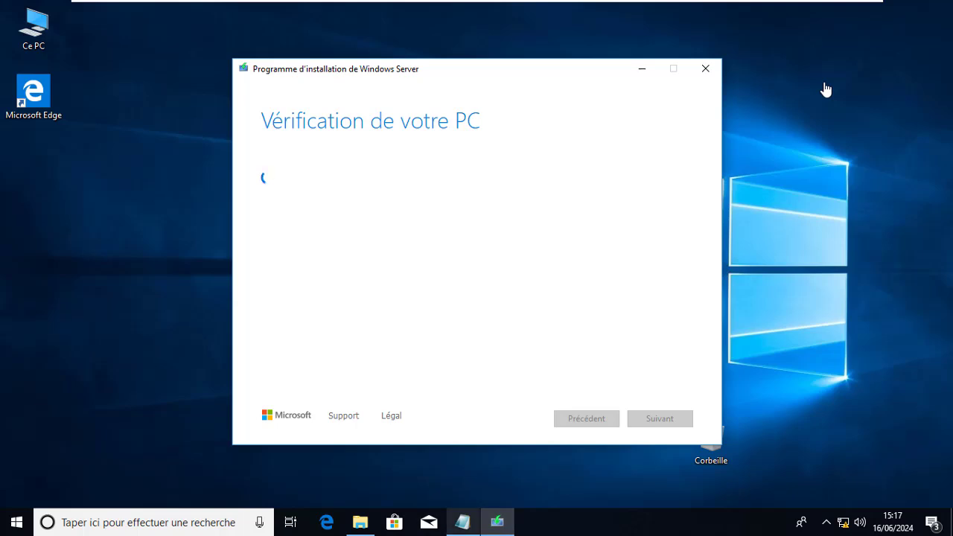
pyautogui.hotkey('alt', 'Tab')
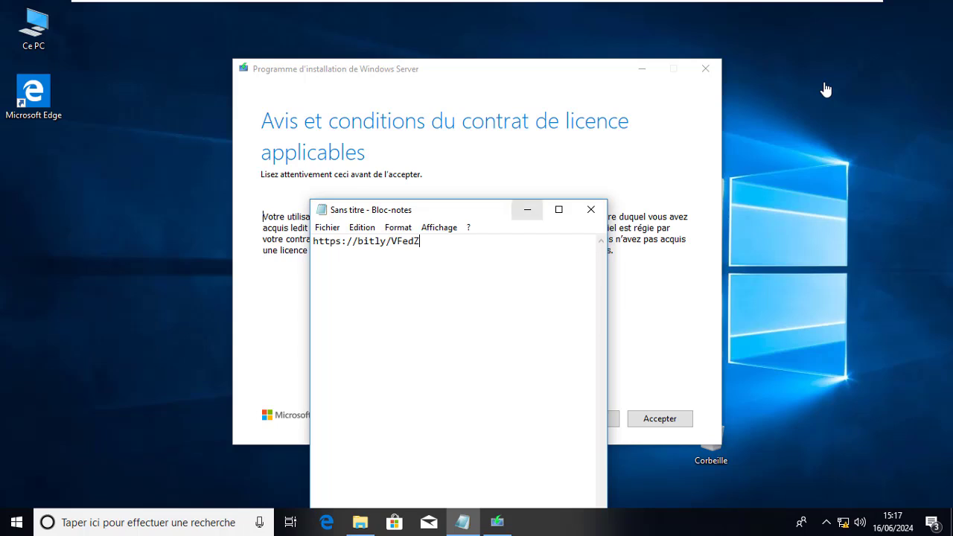
pyautogui.click(527, 209)
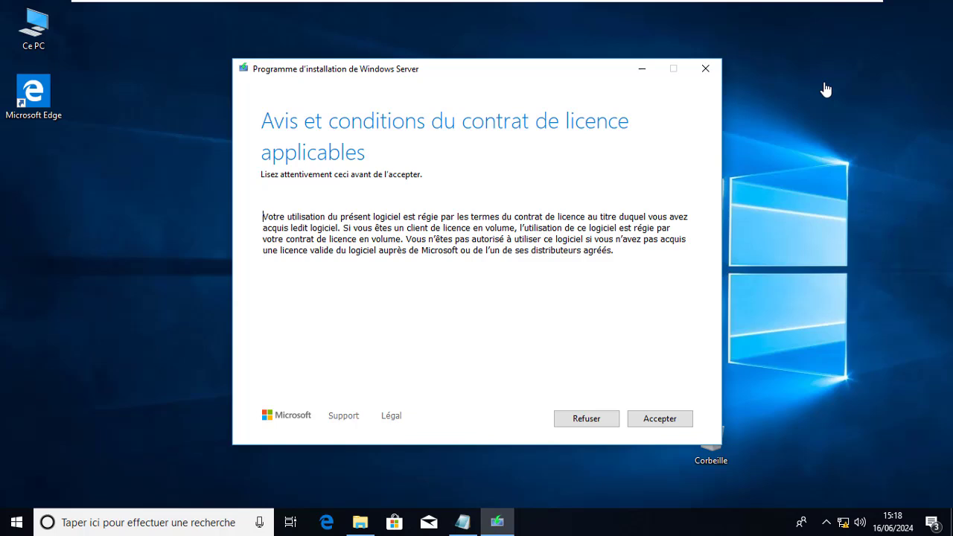
pyautogui.press('Return')
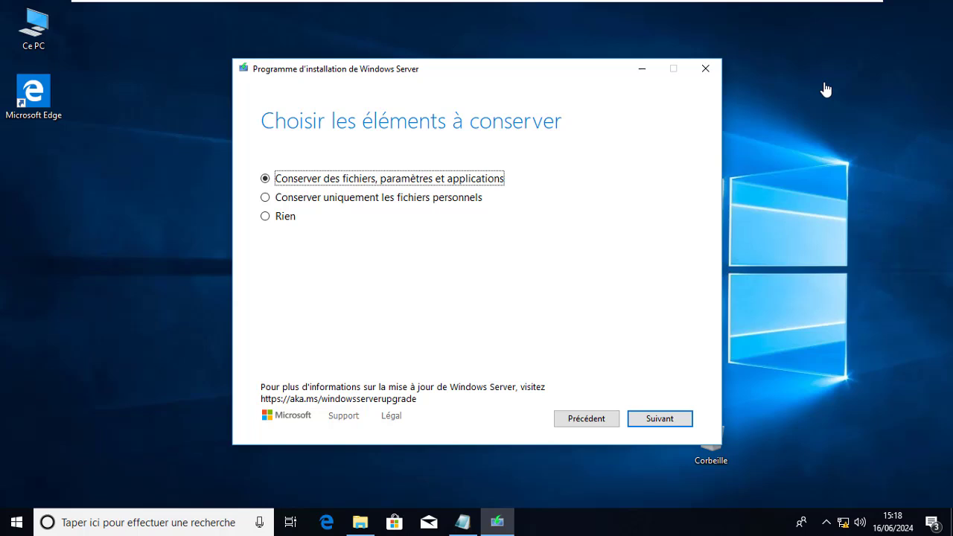
# Step: Switch to the untitled Notepad note
pyautogui.hotkey('alt', 'Tab')
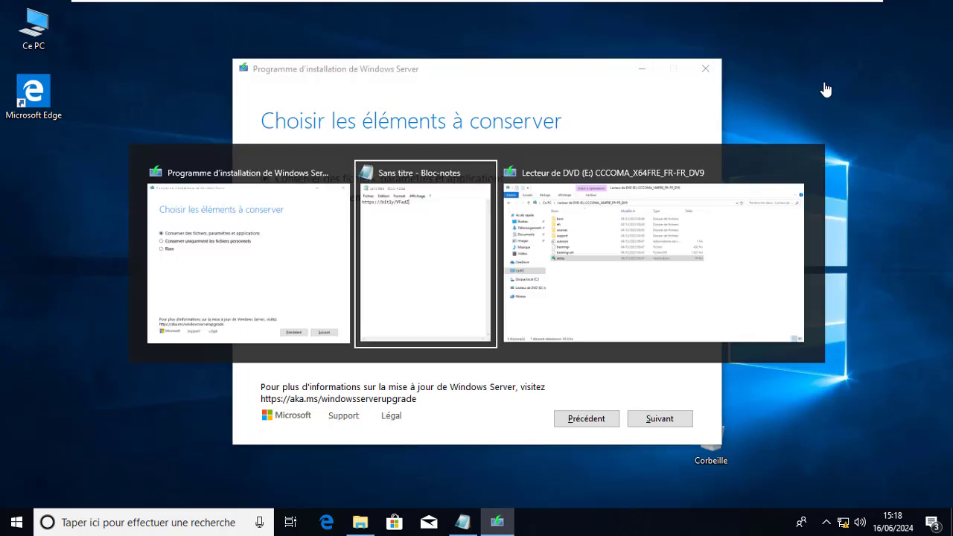